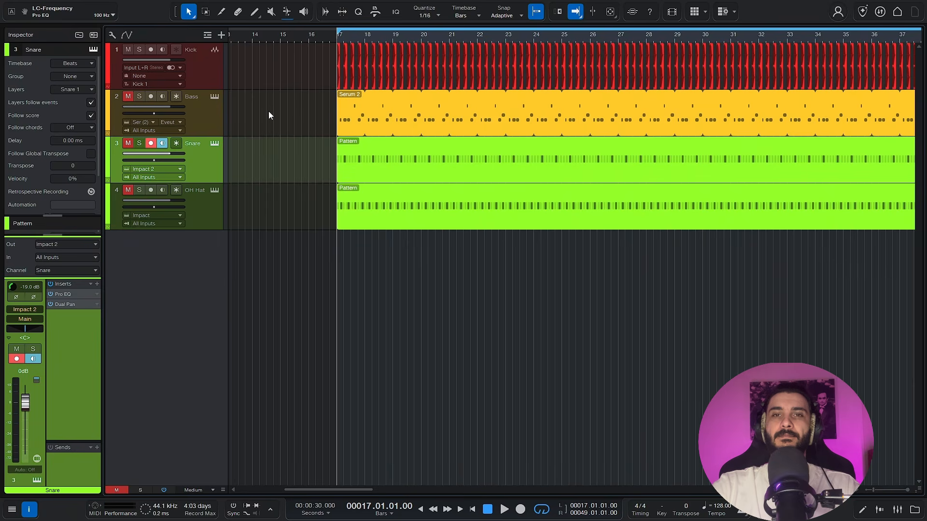
Step: Play the loop from bar 17 and audition the bass with the kick muted and unmuted
{"action": "key", "text": "space"}
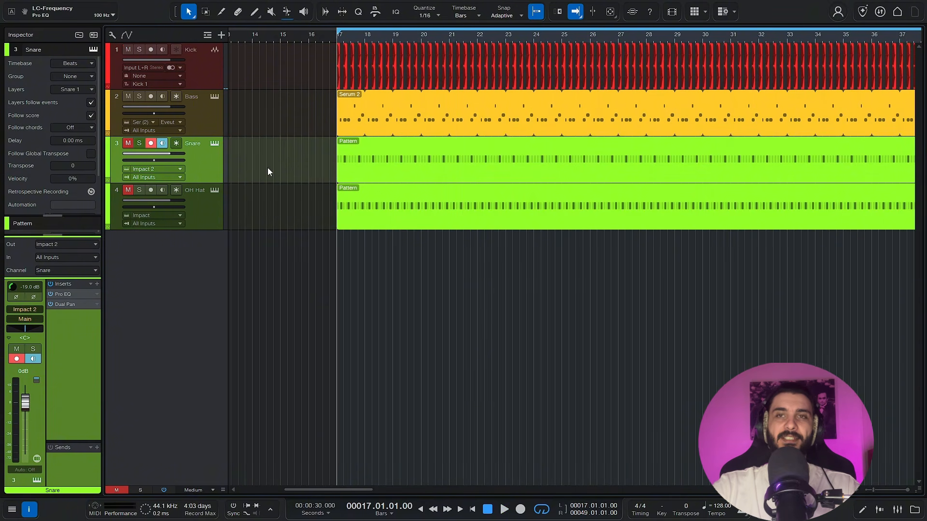
{"action": "key", "text": "space"}
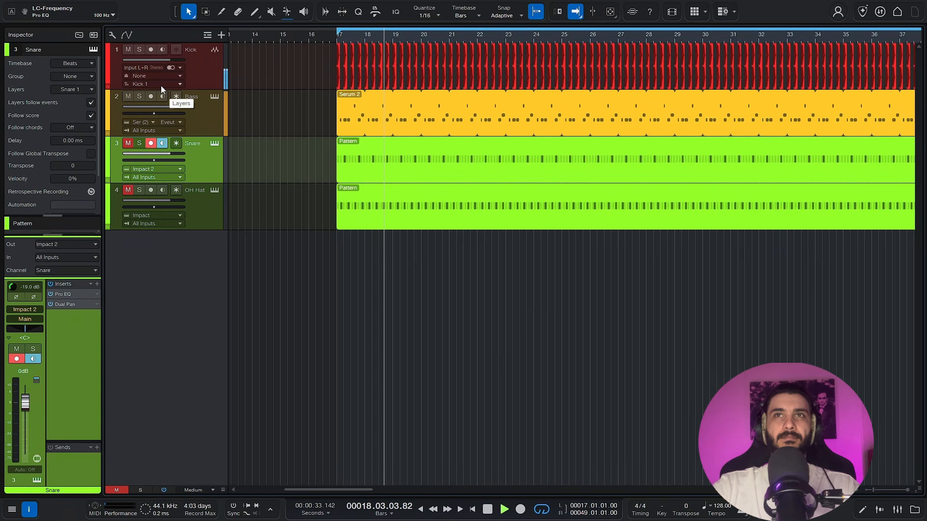
{"action": "left_click", "coordinate": [128, 51]}
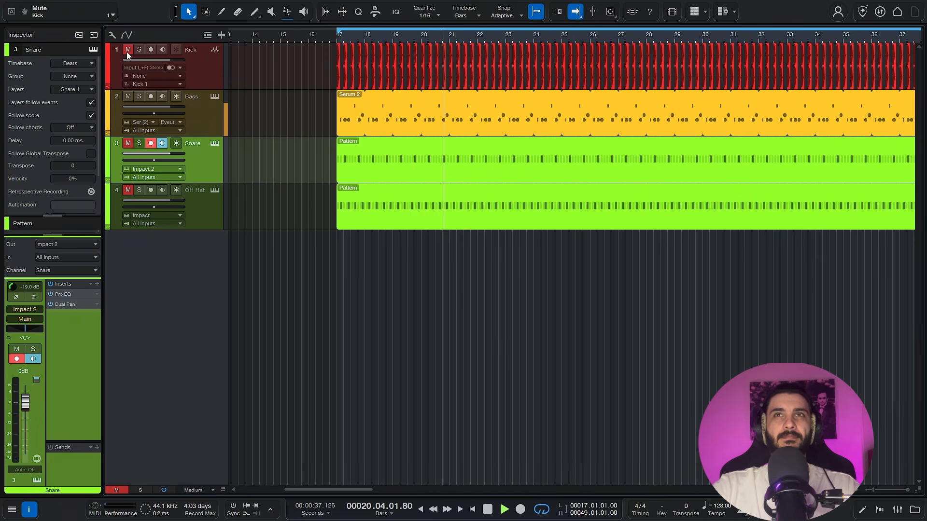
{"action": "left_click", "coordinate": [127, 50]}
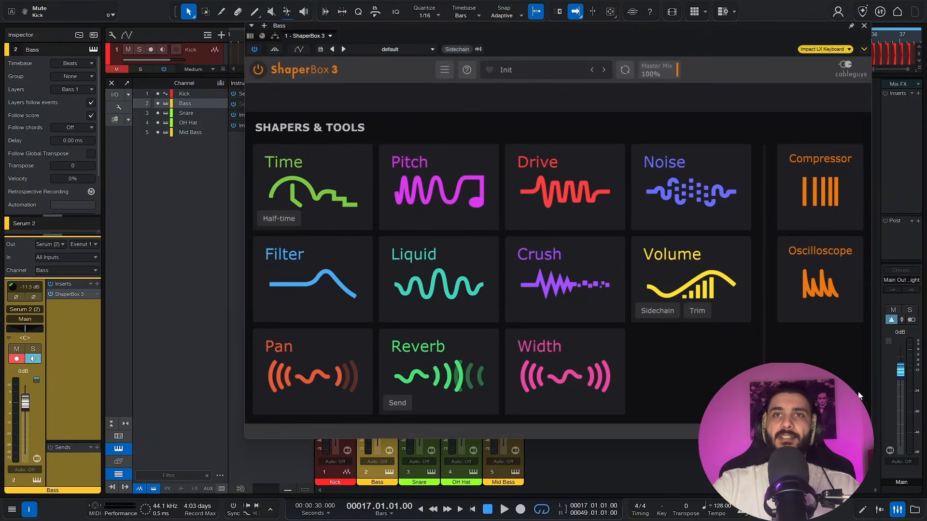
Step: Add the Oscilloscope tool to ShaperBox 3 on the Bass track, enable its external sidechain input, and play the loop
{"action": "left_click", "coordinate": [826, 303]}
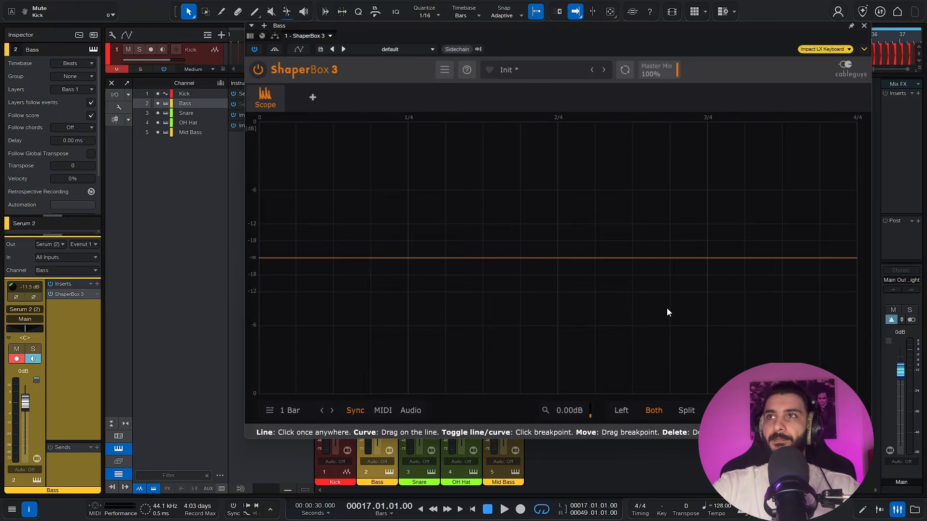
{"action": "left_click", "coordinate": [478, 49]}
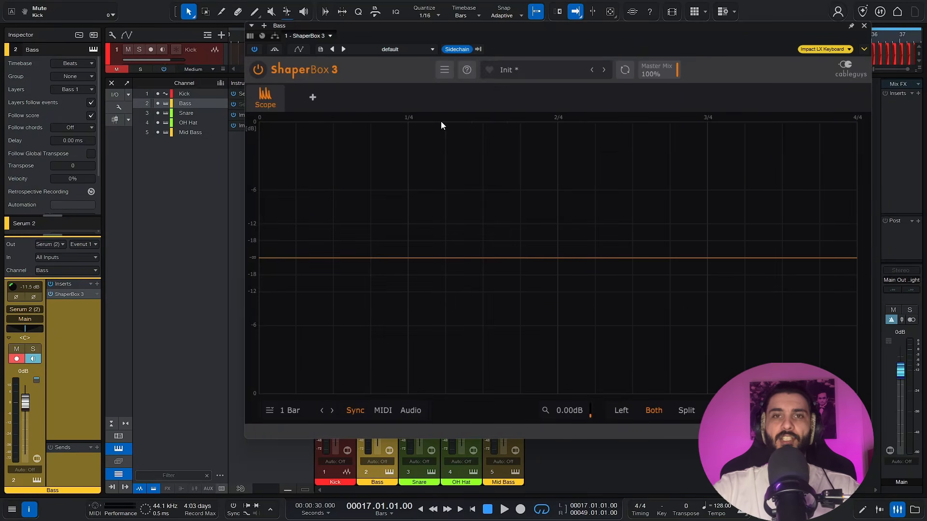
{"action": "key", "text": "space"}
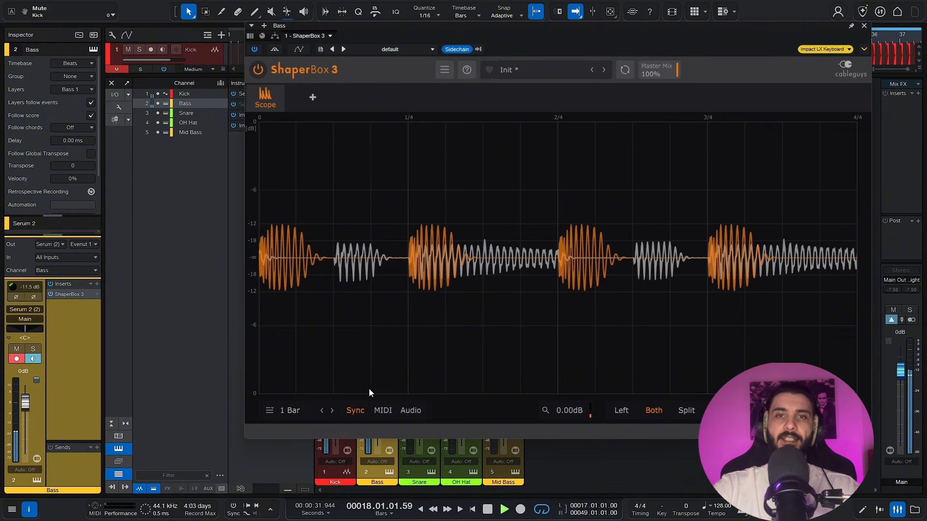
Step: Shorten the oscilloscope's synced length to 1/4 and play the loop to compare the kick and bass waveforms
{"action": "left_click", "coordinate": [322, 411]}
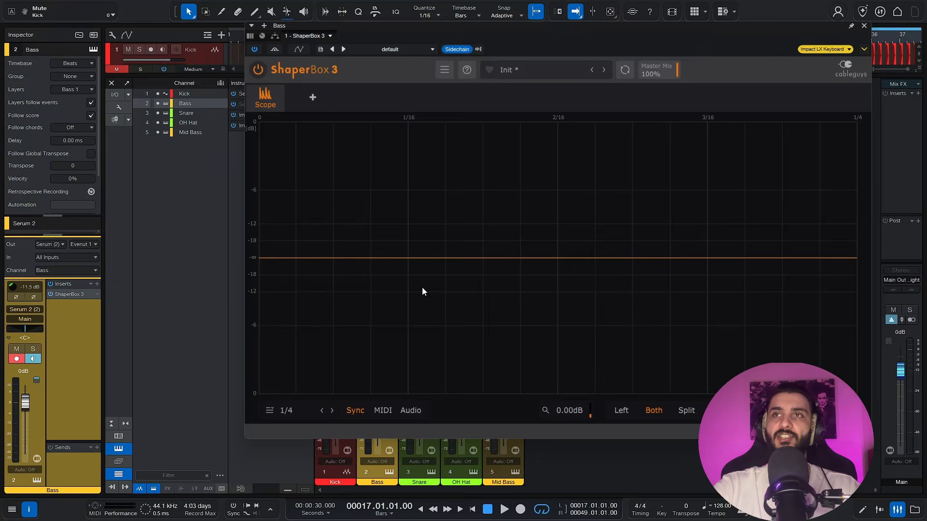
{"action": "key", "text": "space"}
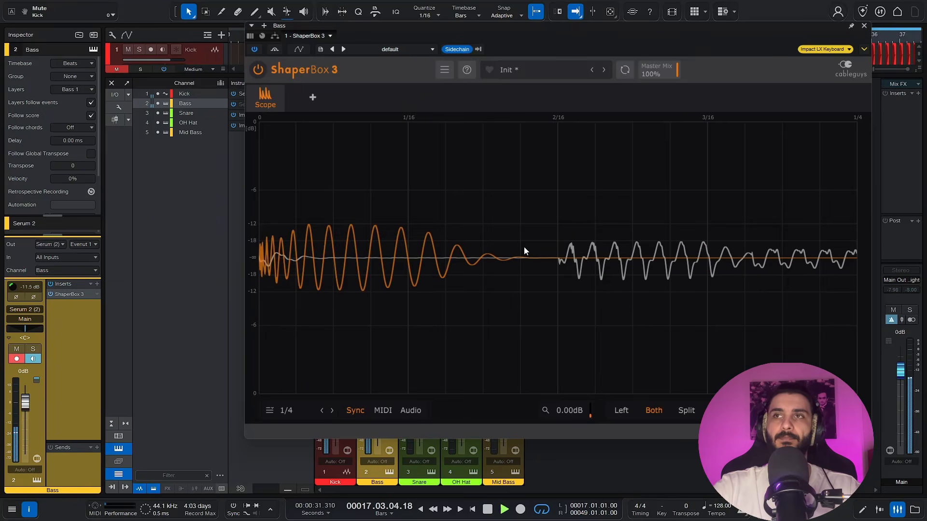
{"action": "key", "text": "space"}
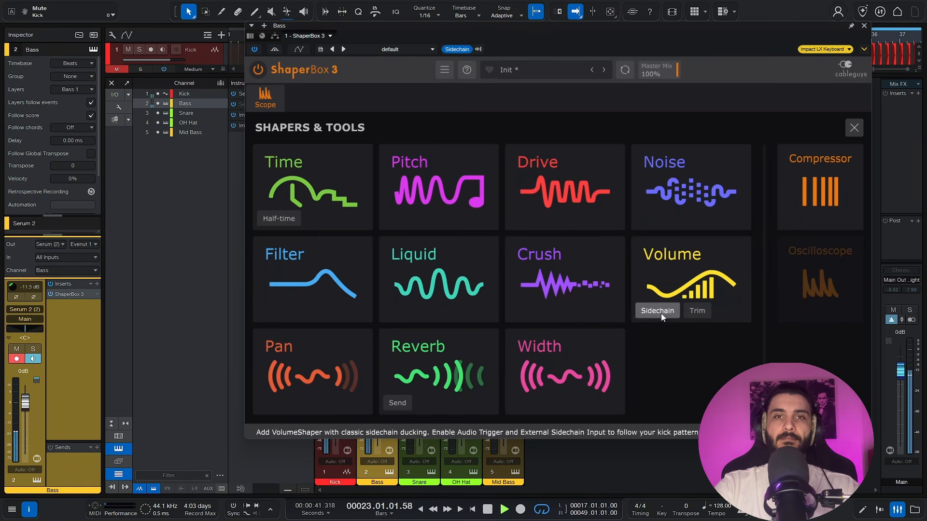
Step: Add the Volume shaper with sidechain ducking and shift the rising end of its curve slightly later during playback
{"action": "left_click", "coordinate": [657, 311]}
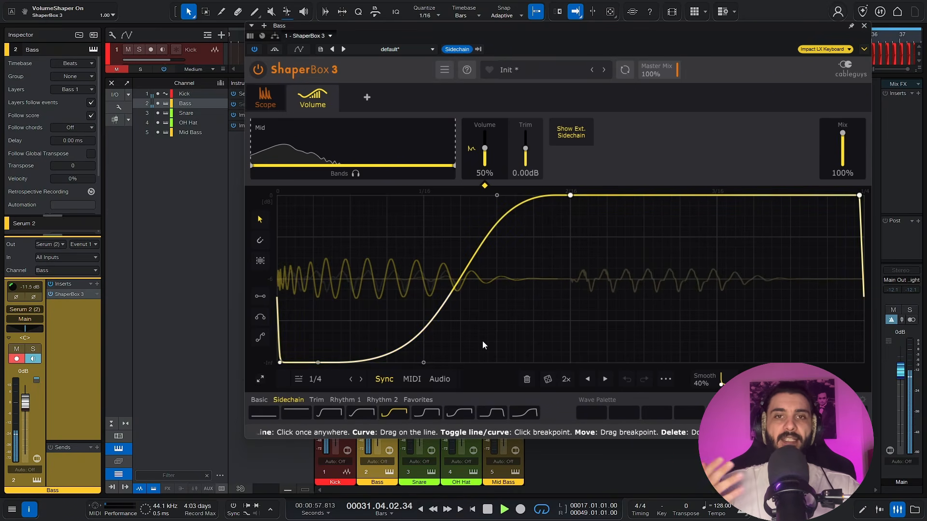
{"action": "key", "text": "space"}
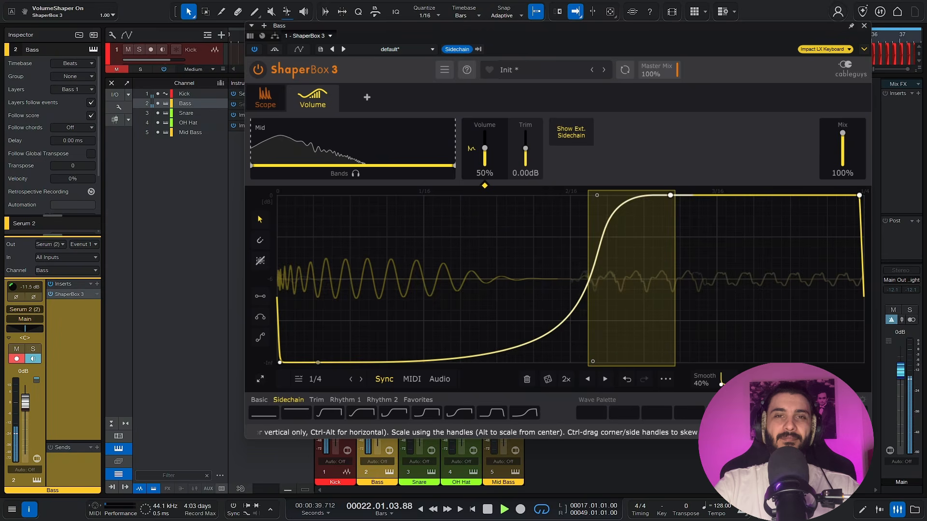
{"action": "left_click_drag", "start_coordinate": [631, 278], "coordinate": [636, 278]}
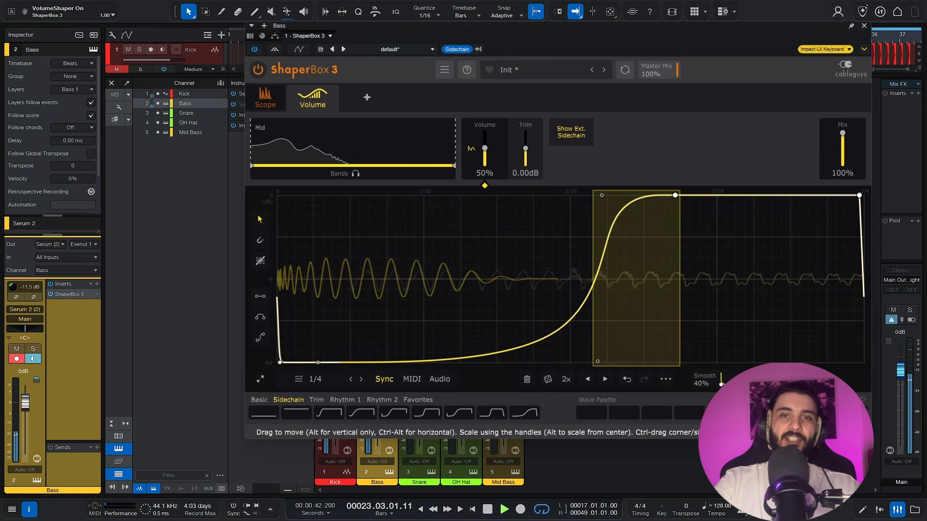
{"action": "key", "text": "space"}
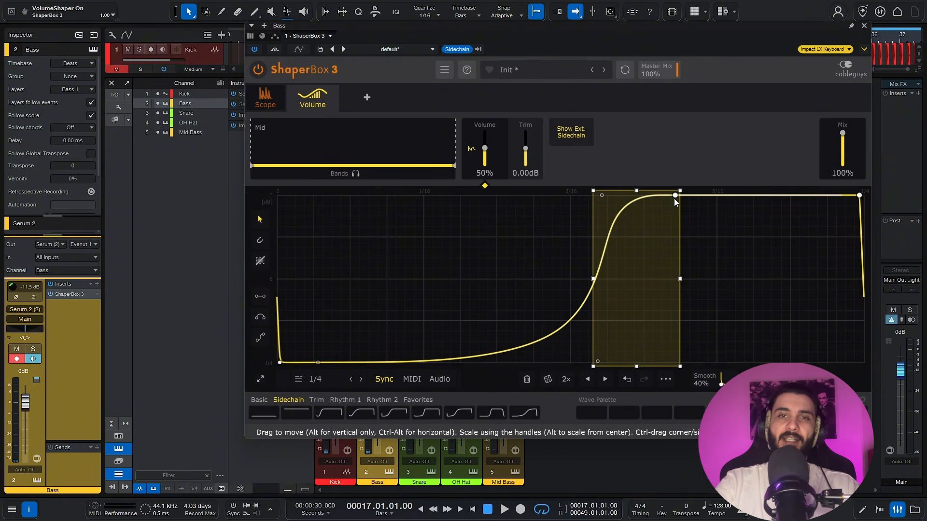
Step: Apply the fifth Sidechain preset curve and move its first low breakpoint to the very start of the cycle during playback
{"action": "left_click", "coordinate": [393, 412]}
{"action": "key", "text": "space"}
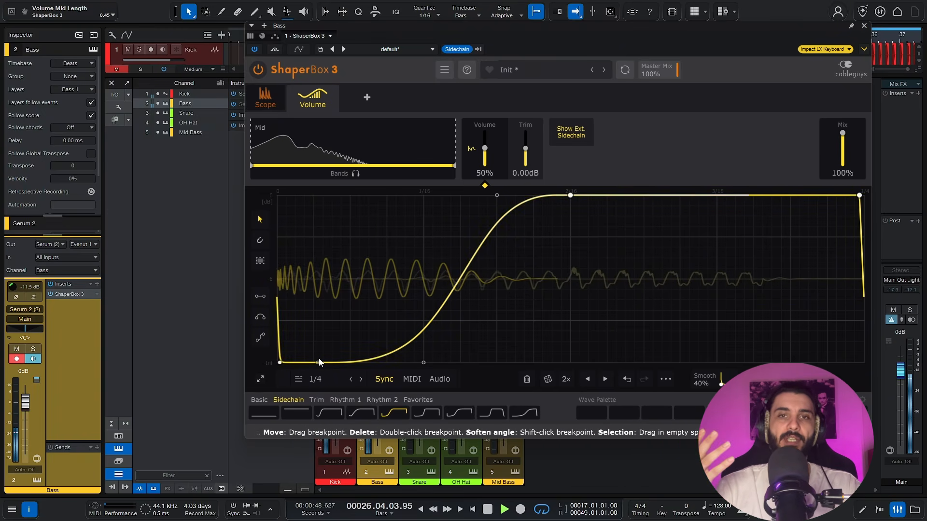
{"action": "left_click_drag", "start_coordinate": [279, 362], "coordinate": [276, 363]}
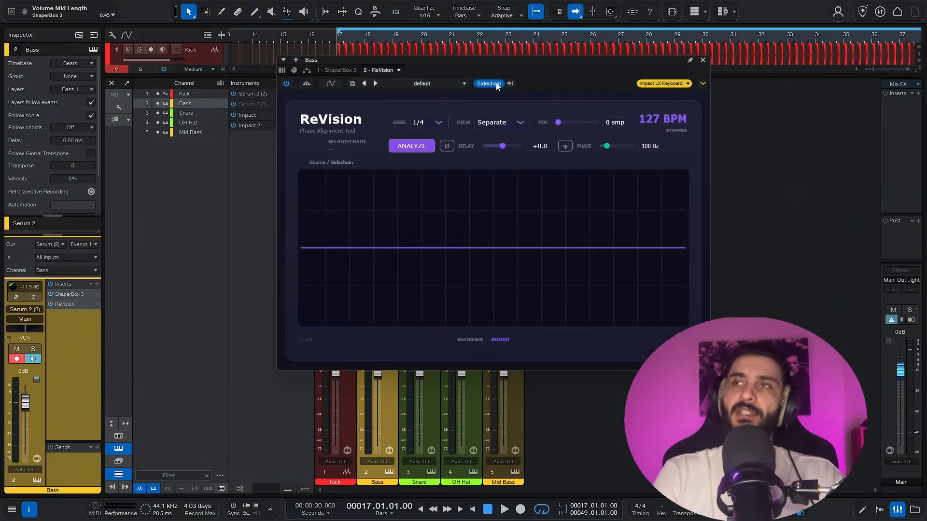
Step: Route the kick into the sidechain of ReVision on the Bass track and toggle the bass polarity inversion
{"action": "left_click", "coordinate": [510, 84]}
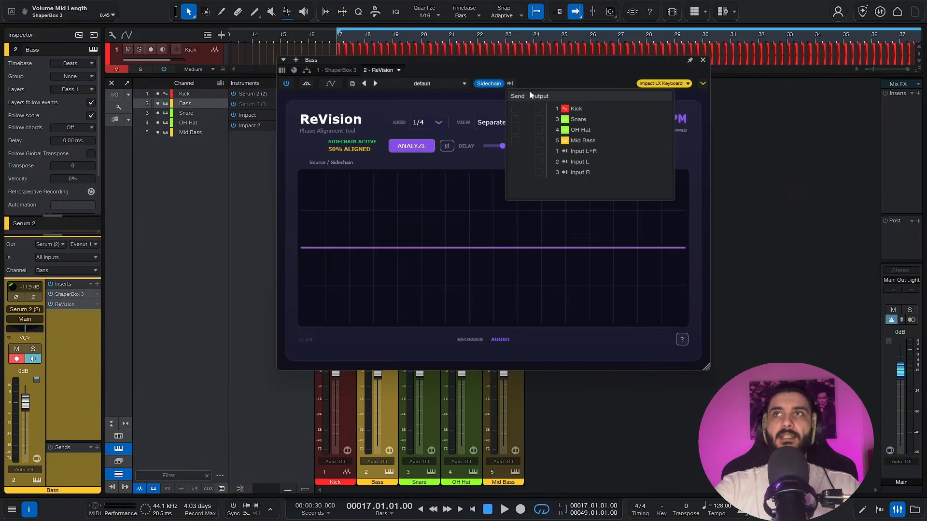
{"action": "left_click", "coordinate": [538, 85]}
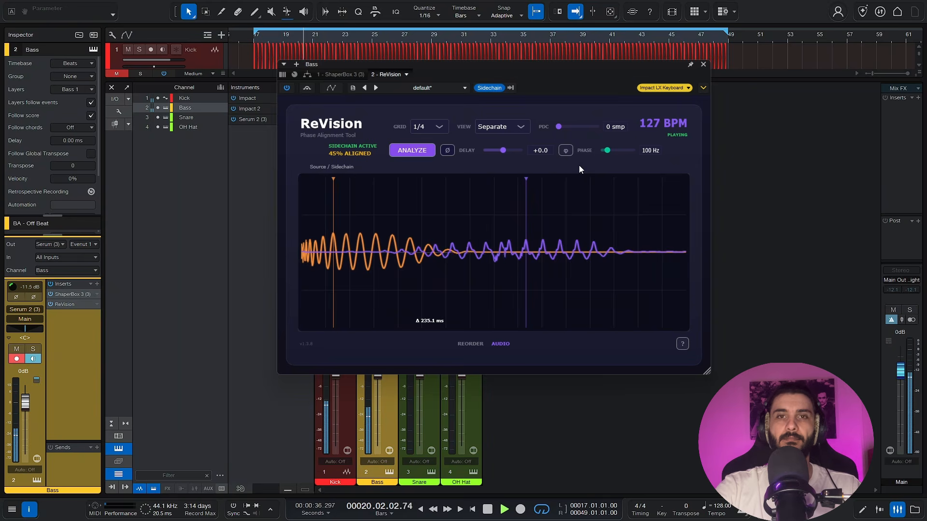
{"action": "left_click", "coordinate": [447, 151]}
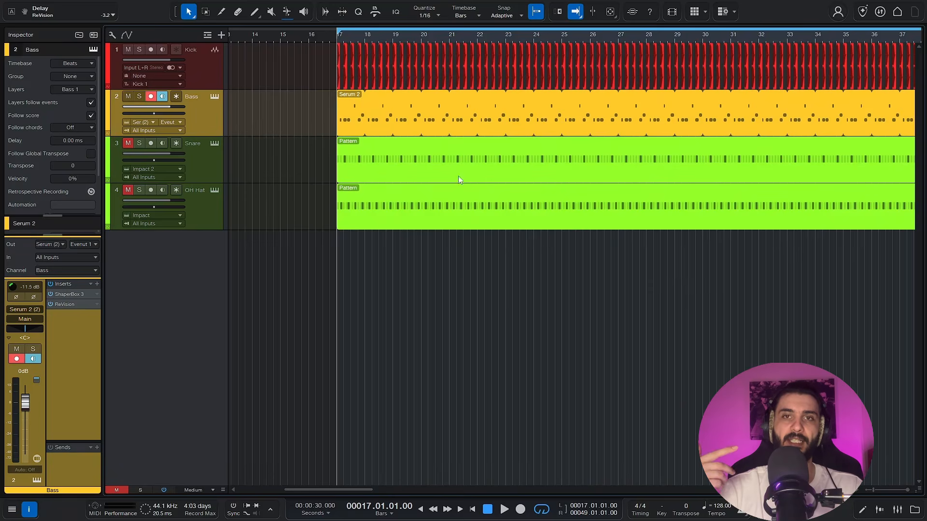
Step: Open the Bass part in the note editor, select all notes, and transpose them up two semitones during playback
{"action": "double_click", "coordinate": [417, 131]}
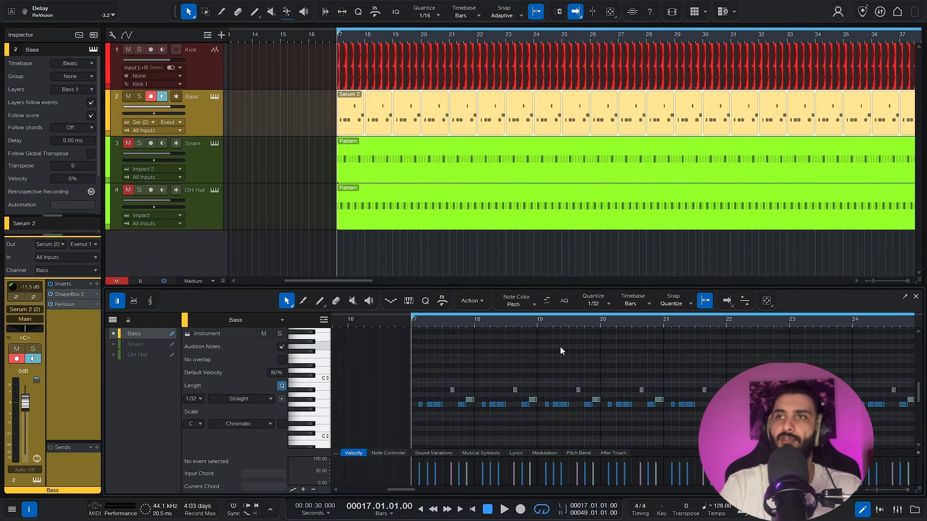
{"action": "key", "text": "ctrl+a"}
{"action": "key", "text": "space"}
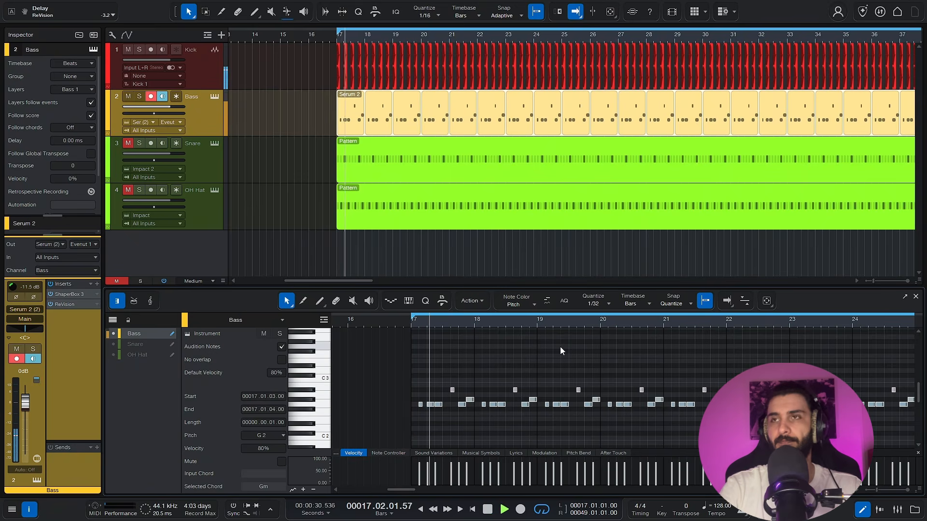
{"action": "key", "text": "Up"}
{"action": "key", "text": "Up"}
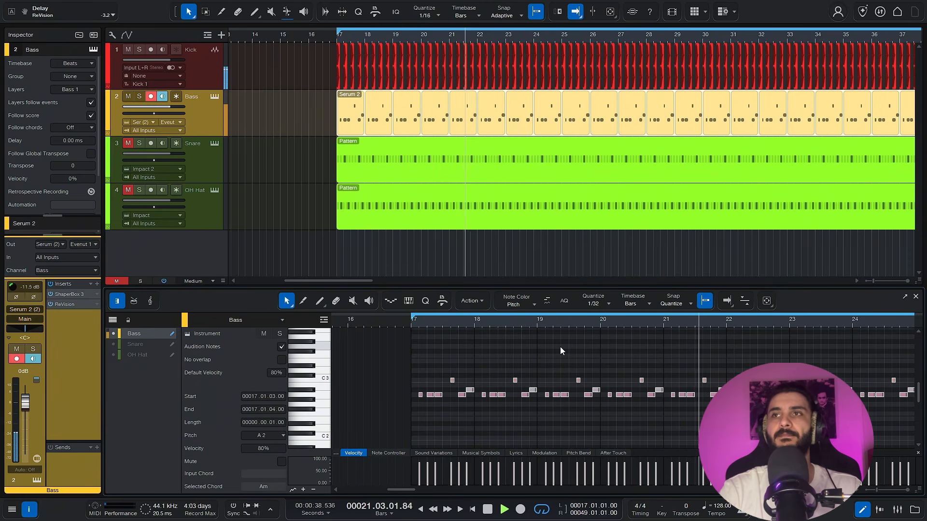
Step: Transpose the selected bass notes up three more semitones, bringing the first note to C3, and audition the loop
{"action": "key", "text": "space"}
{"action": "key", "text": "Up"}
{"action": "key", "text": "Up"}
{"action": "key", "text": "Up"}
{"action": "key", "text": "space"}
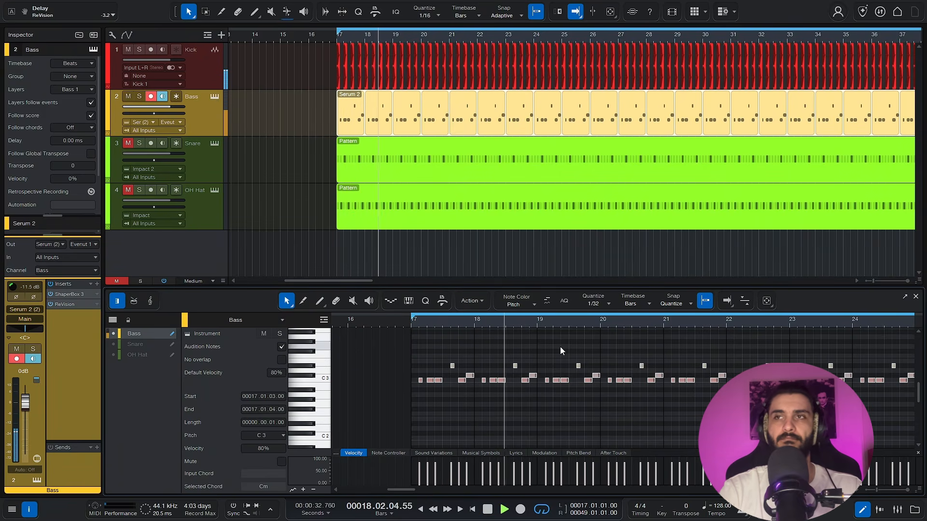
{"action": "key", "text": "space"}
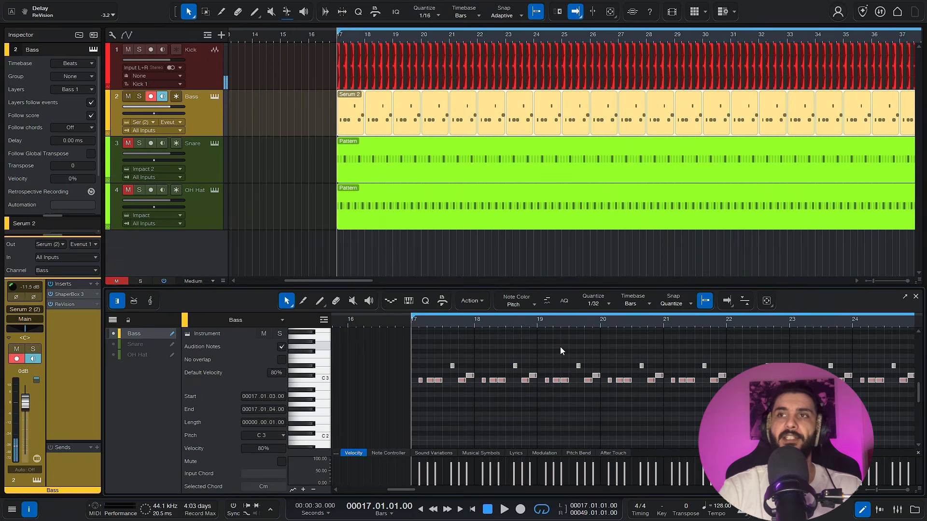
Step: Transpose the selected bass notes down six semitones, bringing the first note to F#2, and play the loop
{"action": "key", "text": "Down"}
{"action": "key", "text": "Down"}
{"action": "key", "text": "Down"}
{"action": "key", "text": "Down"}
{"action": "key", "text": "Down"}
{"action": "key", "text": "Down"}
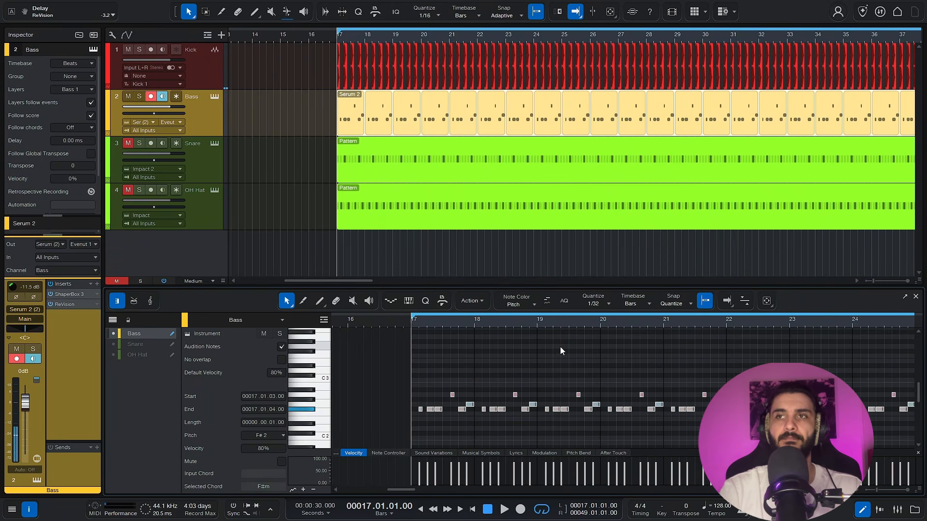
{"action": "key", "text": "space"}
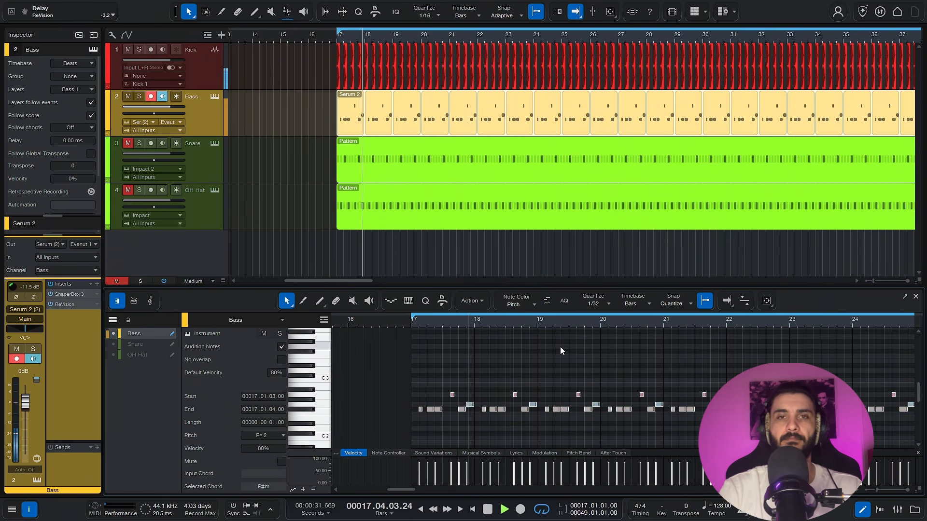